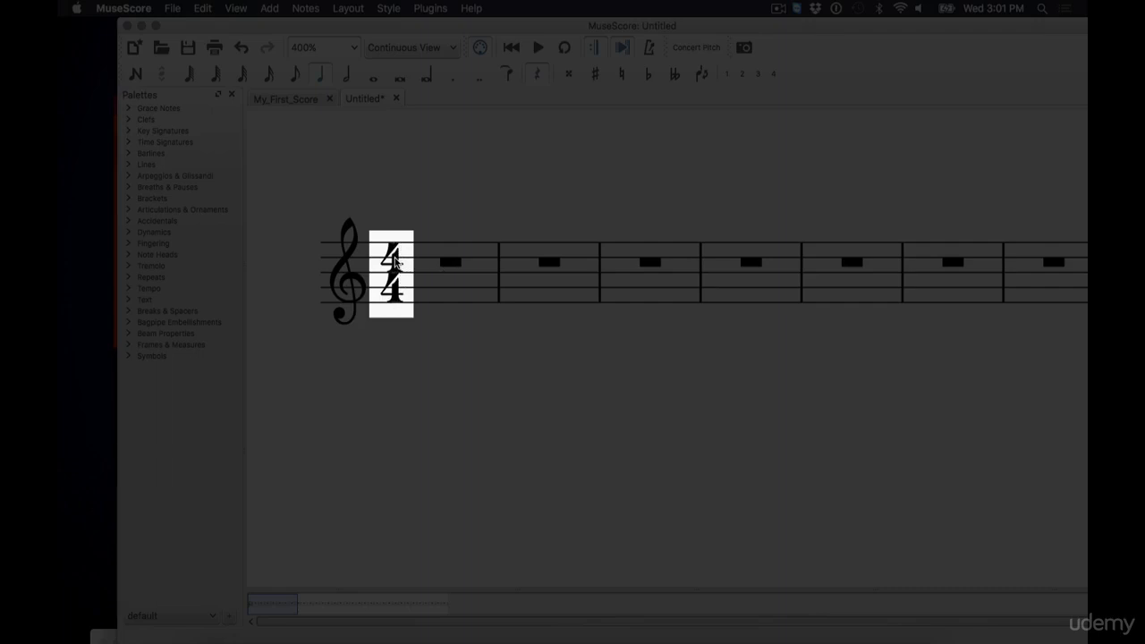
Replace the 4/4 time signature with 3/4 from the Time Signatures palette
{"action": "left_click", "coordinate": [394, 259]}
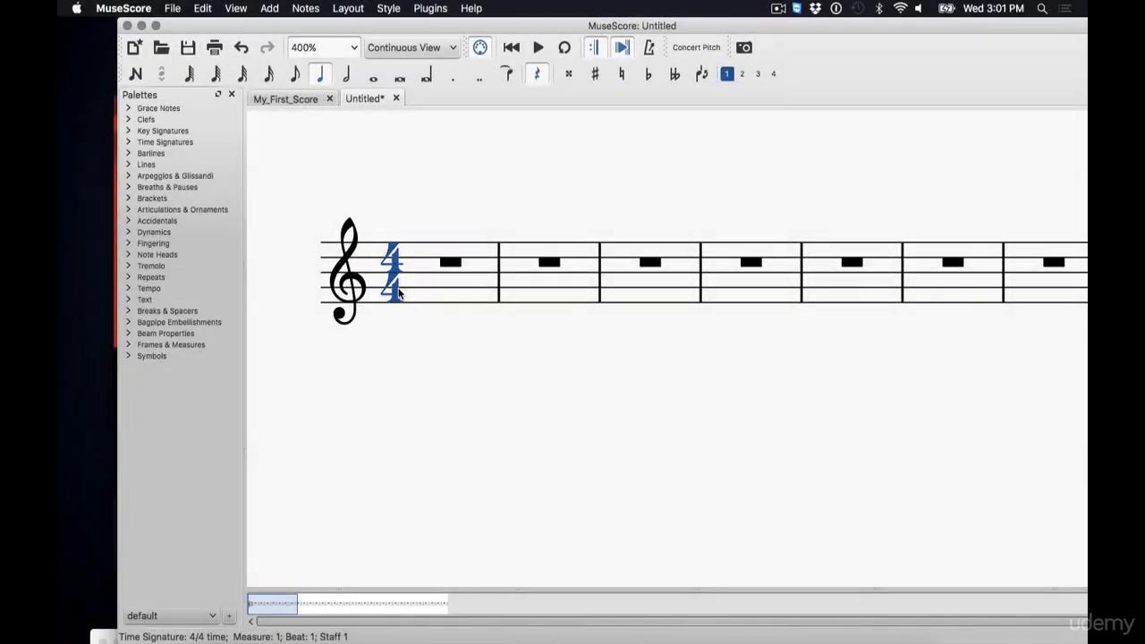
{"action": "left_click", "coordinate": [406, 367]}
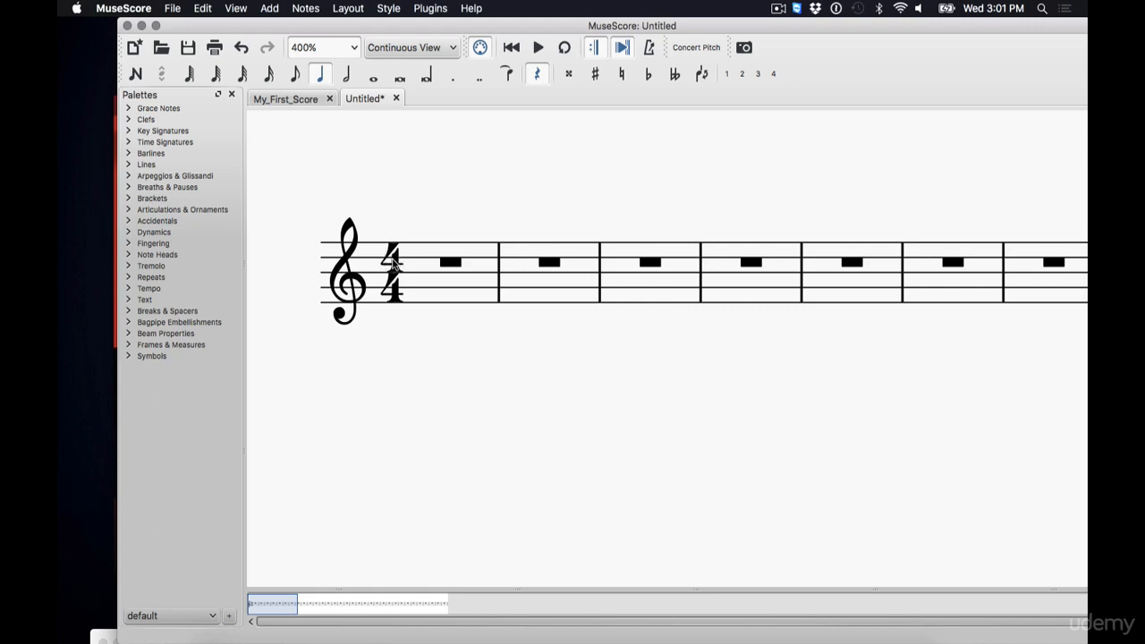
{"action": "left_click", "coordinate": [127, 142]}
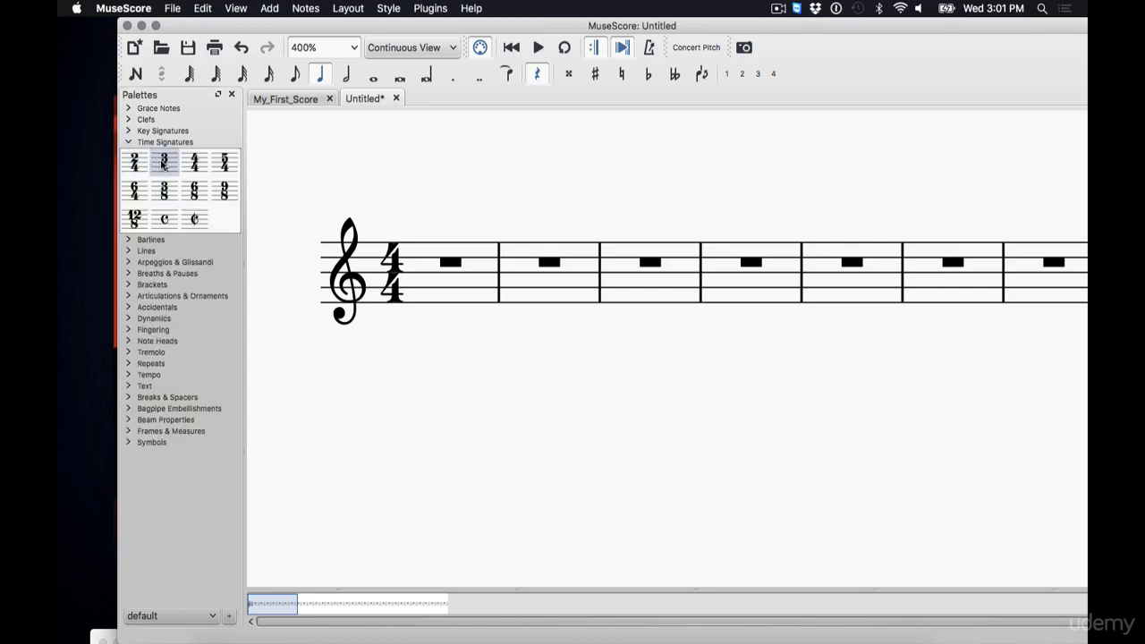
{"action": "left_click_drag", "start_coordinate": [164, 162], "coordinate": [399, 269]}
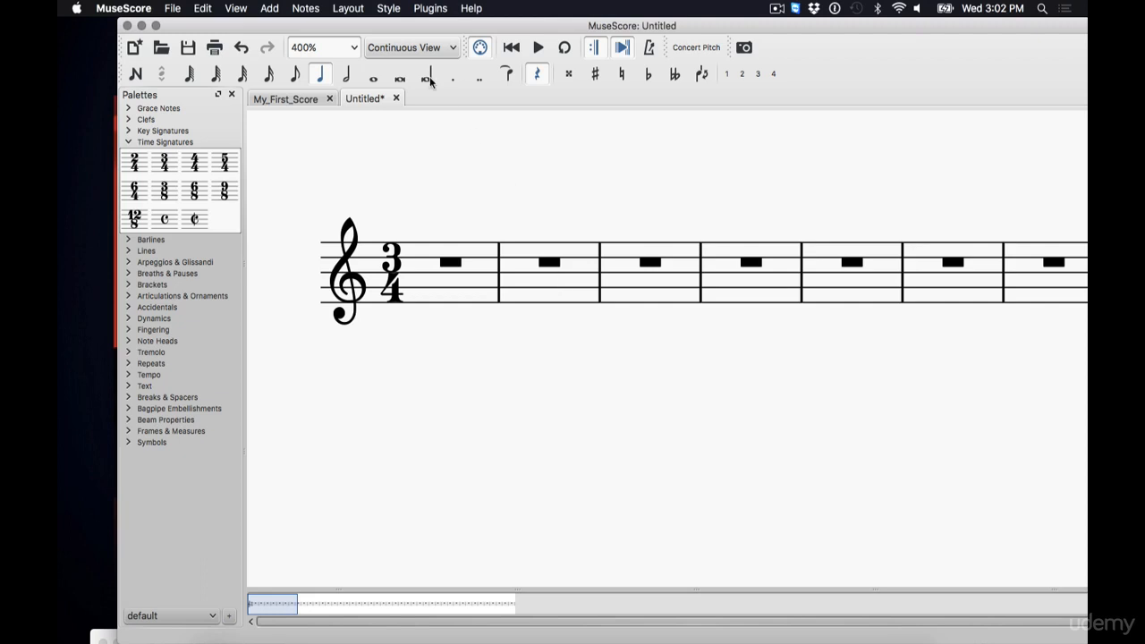
Enter six quarter notes across the first two measures in note input mode, undoing one extra entry
{"action": "left_click", "coordinate": [136, 73]}
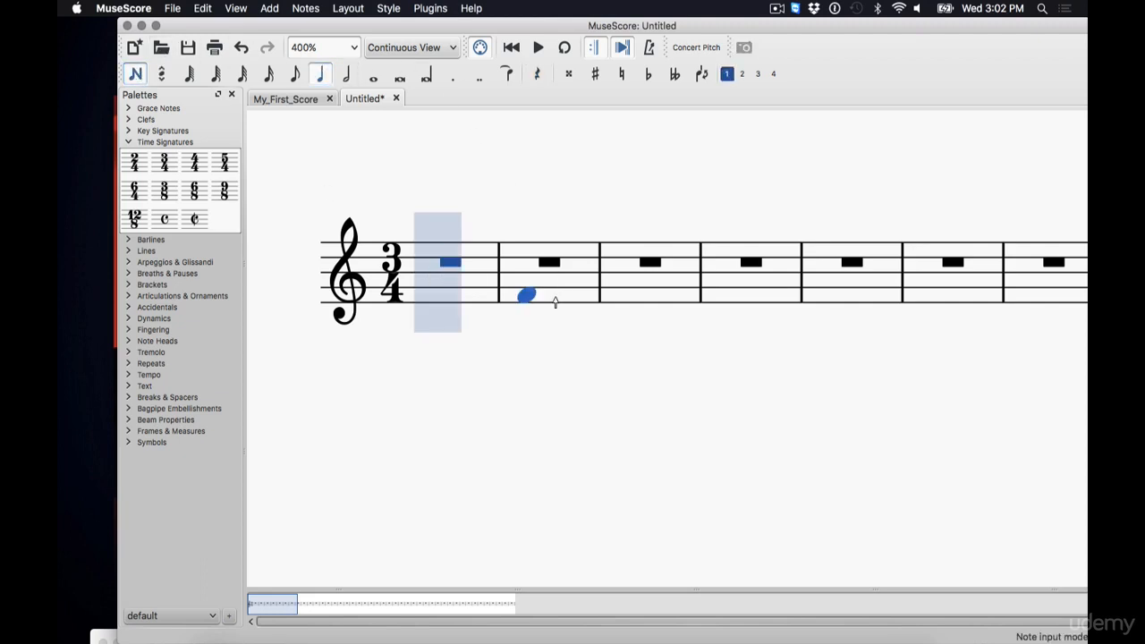
{"action": "left_click", "coordinate": [439, 265]}
{"action": "left_click", "coordinate": [480, 265]}
{"action": "left_click", "coordinate": [521, 265]}
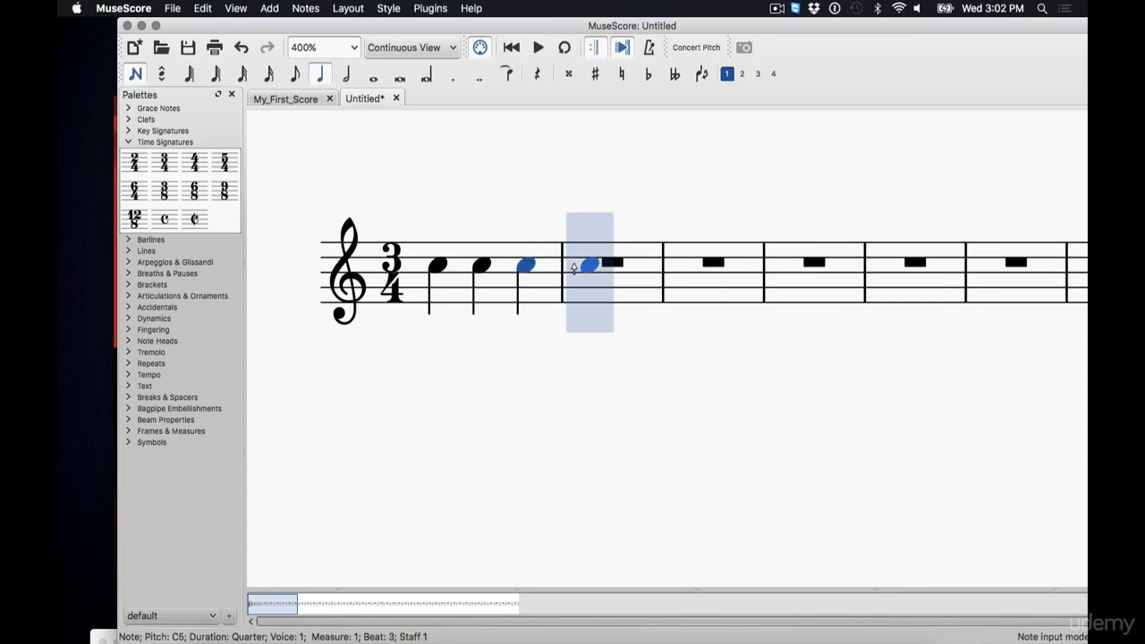
{"action": "left_click", "coordinate": [588, 265]}
{"action": "left_click", "coordinate": [635, 258]}
{"action": "left_click", "coordinate": [676, 267]}
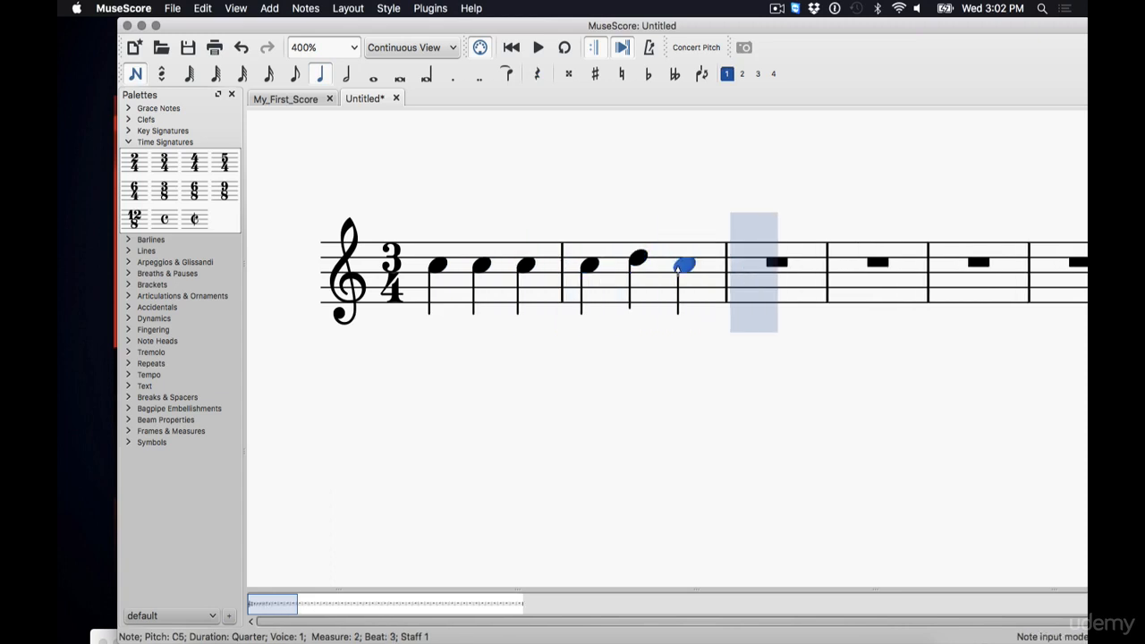
{"action": "left_click", "coordinate": [673, 283], "text": "shift"}
{"action": "key", "text": "super+z"}
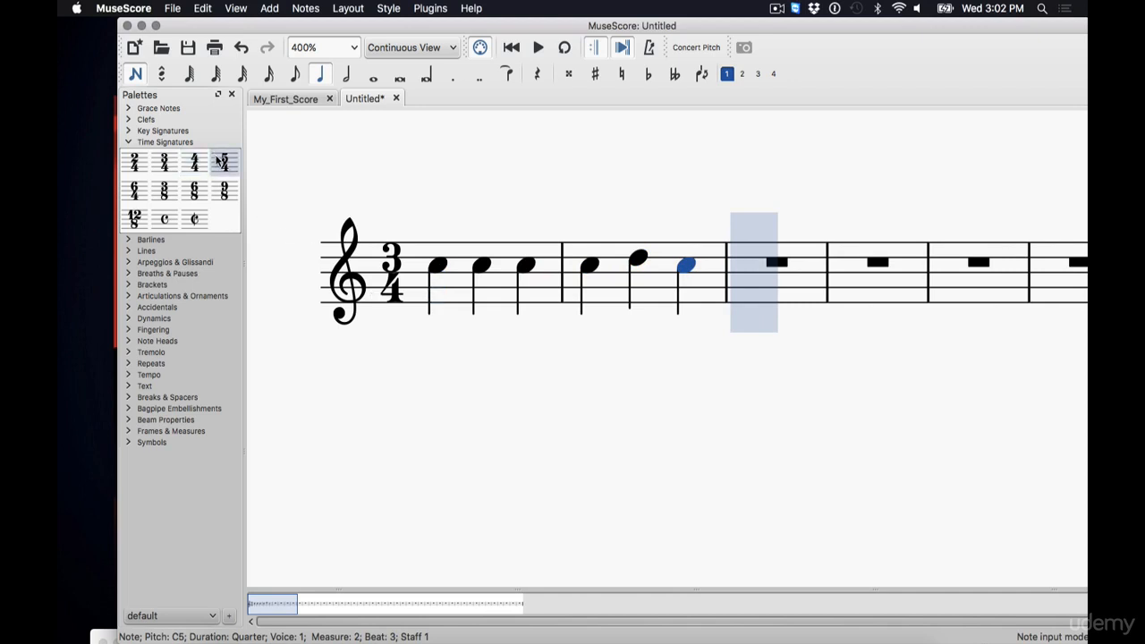
Change the time signature to 5/4
{"action": "mouse_move", "coordinate": [222, 162]}
{"action": "left_mouse_down"}
{"action": "mouse_move", "coordinate": [327, 243]}
{"action": "mouse_move", "coordinate": [387, 266]}
{"action": "left_mouse_up"}
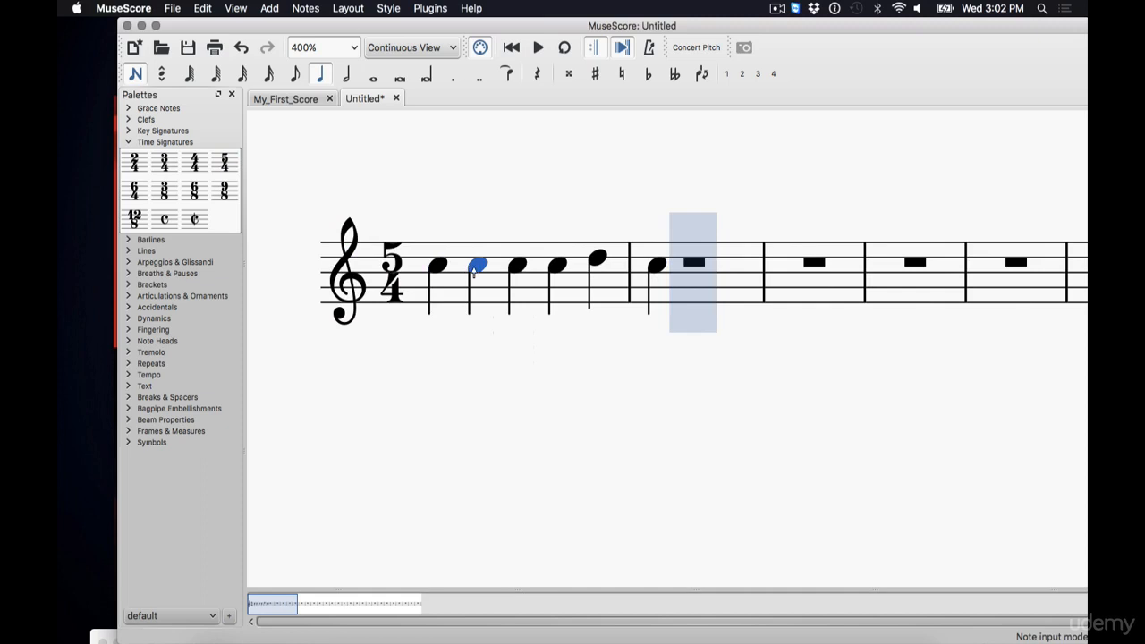
{"action": "left_click", "coordinate": [594, 259]}
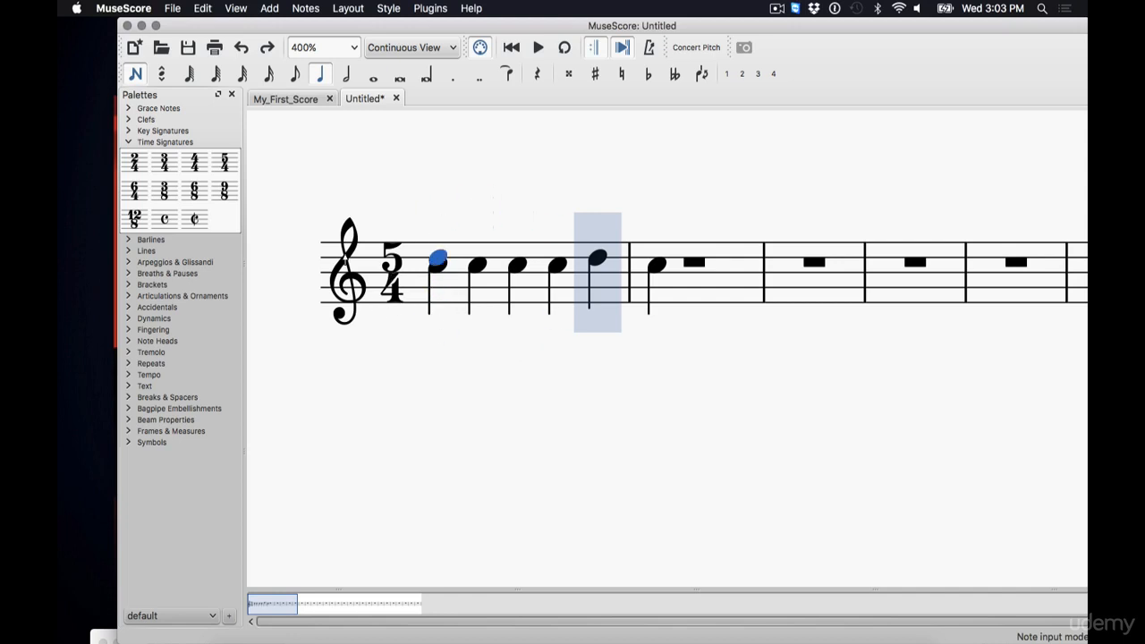
Switch the time signature through 3/4 and 2/4, ending on 3/8
{"action": "left_click_drag", "start_coordinate": [165, 163], "coordinate": [392, 266]}
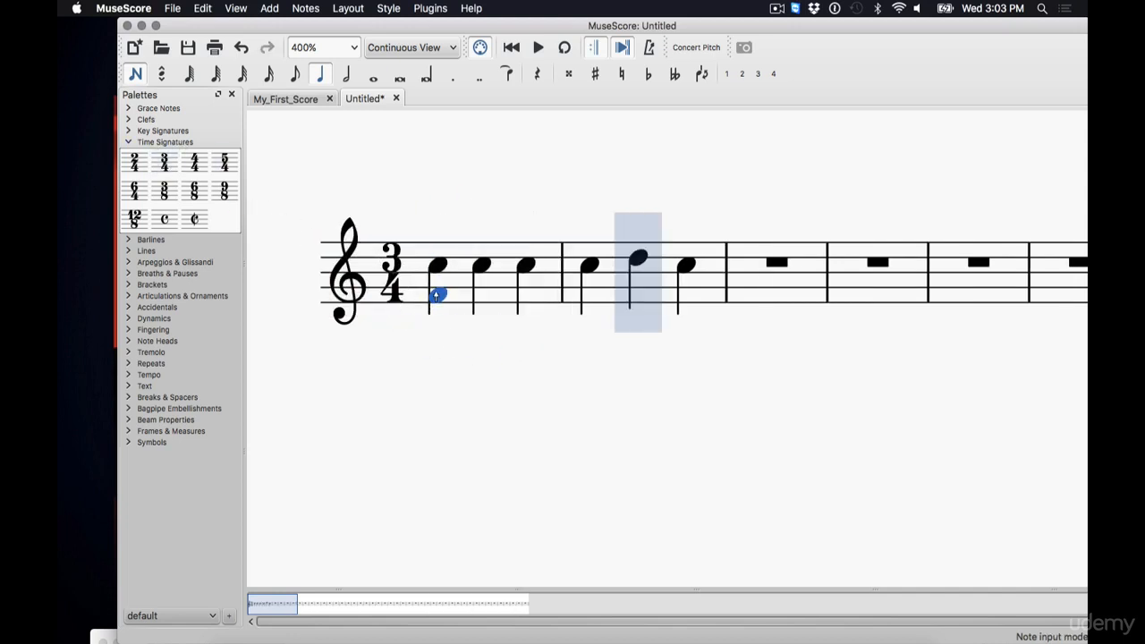
{"action": "left_click_drag", "start_coordinate": [135, 162], "coordinate": [390, 265]}
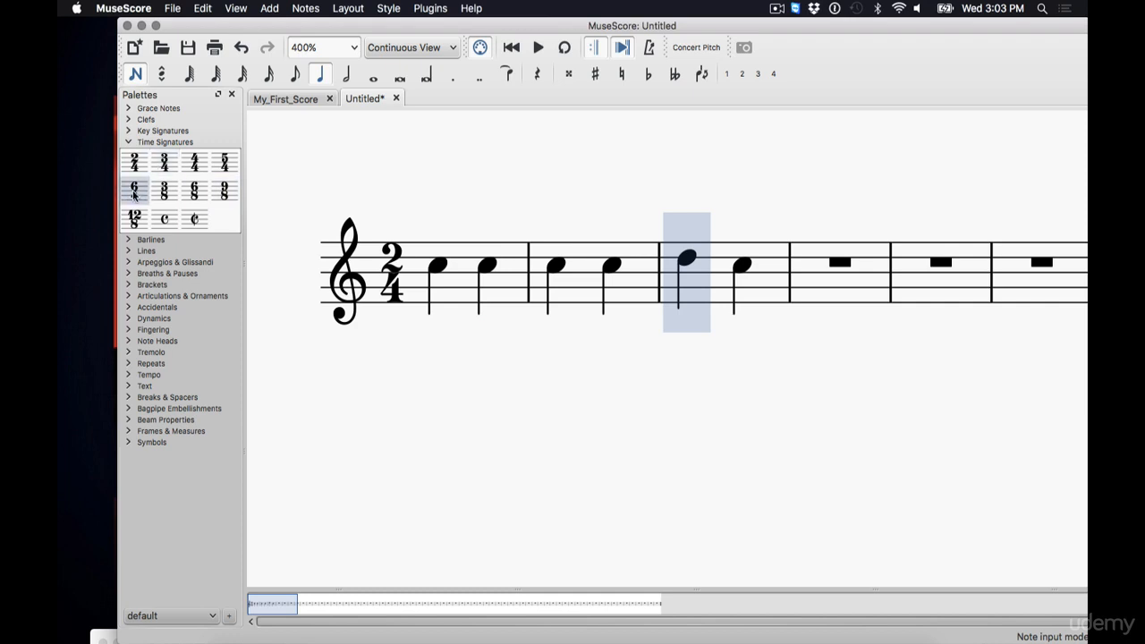
{"action": "left_click_drag", "start_coordinate": [164, 195], "coordinate": [381, 267]}
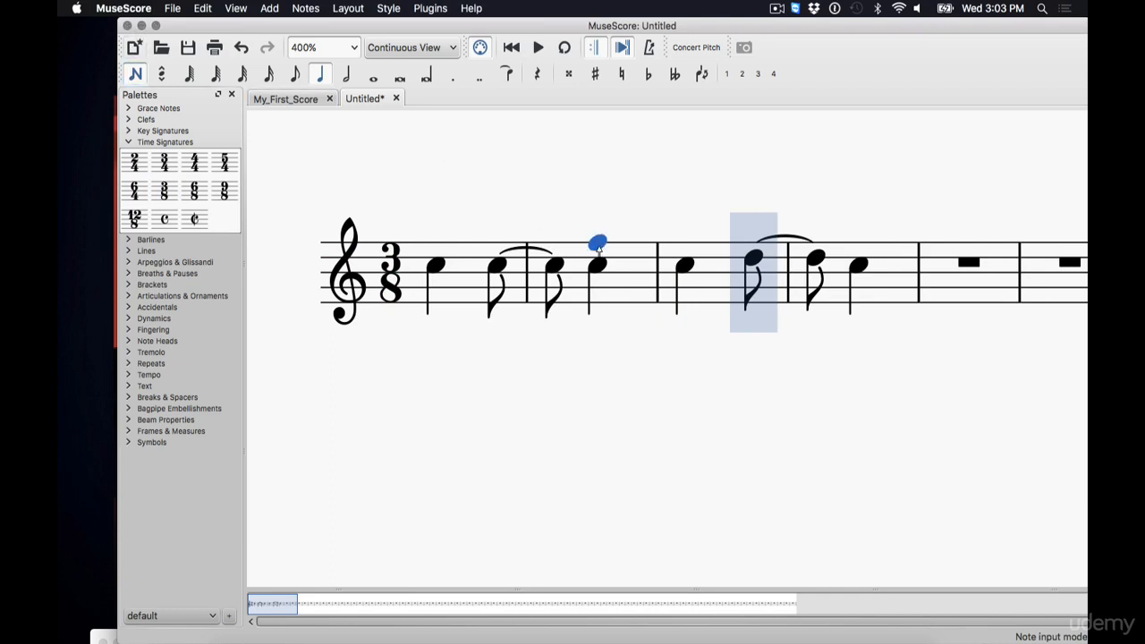
Leave note input and delete all the entered notes from the measures
{"action": "left_click", "coordinate": [136, 73]}
{"action": "left_click", "coordinate": [465, 278]}
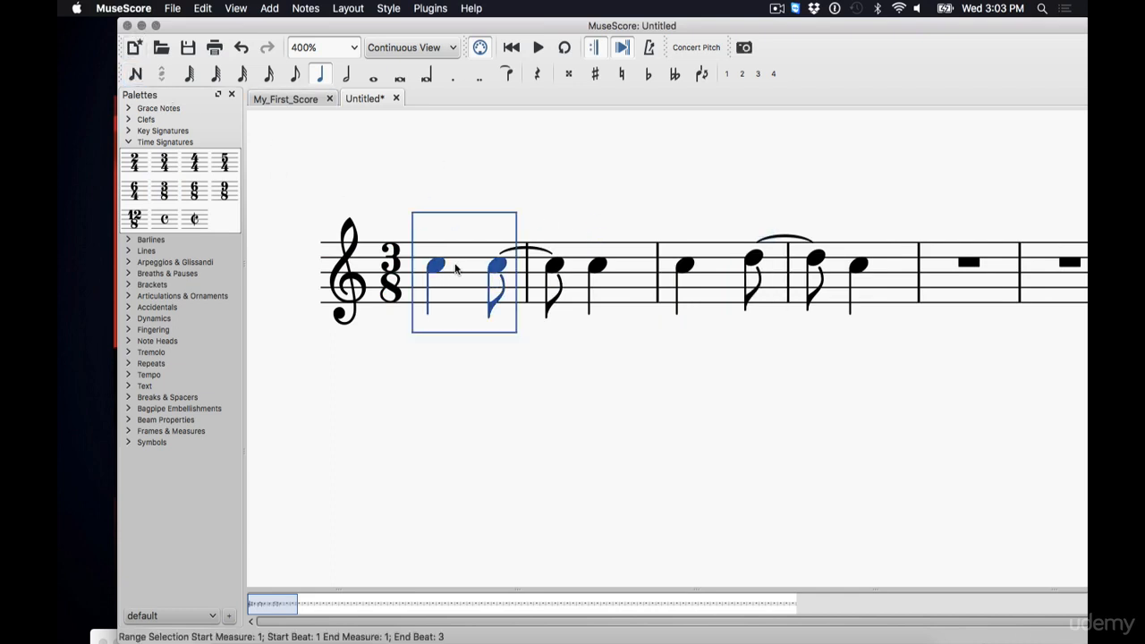
{"action": "left_click", "coordinate": [902, 275], "text": "shift"}
{"action": "key", "text": "Delete"}
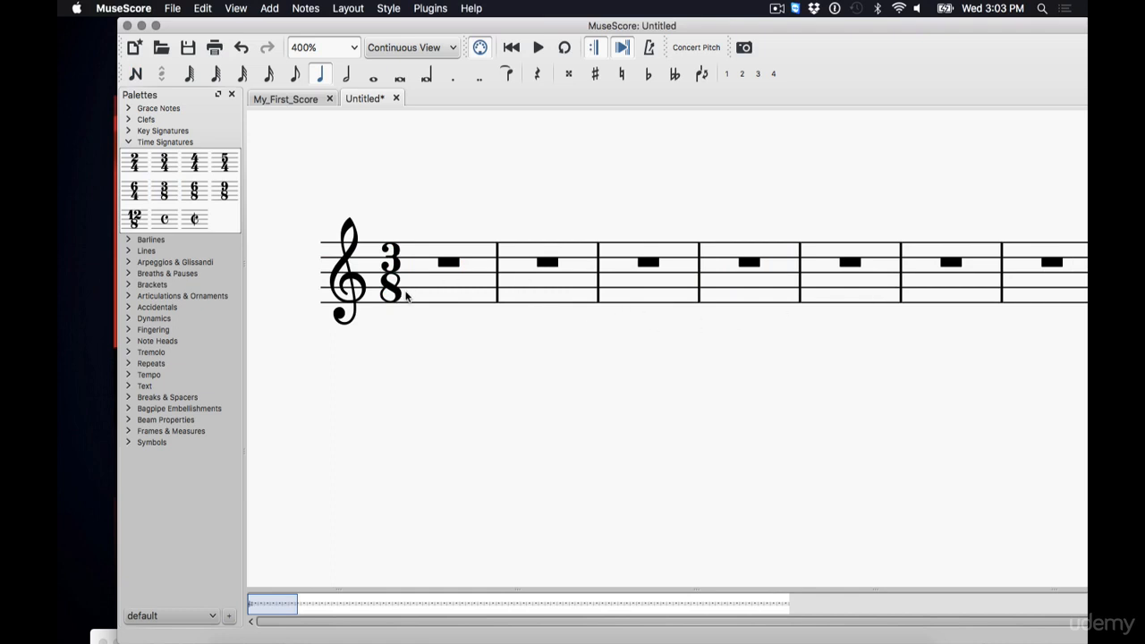
Choose eighth-note duration and enter three eighth notes to fill the first 3/8 measure
{"action": "left_click", "coordinate": [395, 257]}
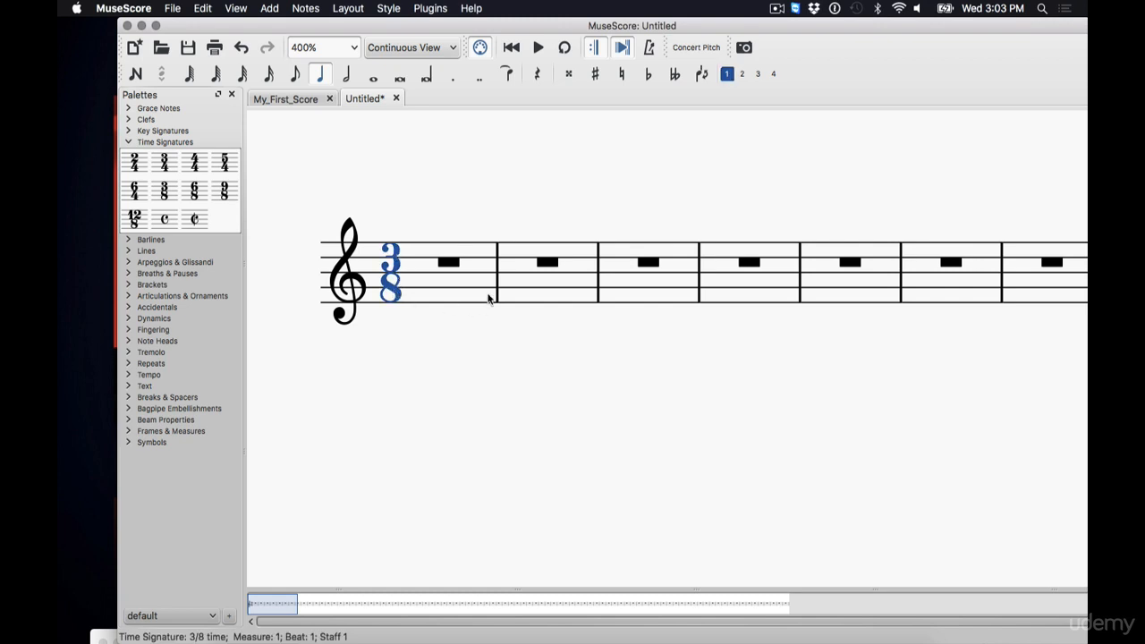
{"action": "left_click", "coordinate": [298, 81]}
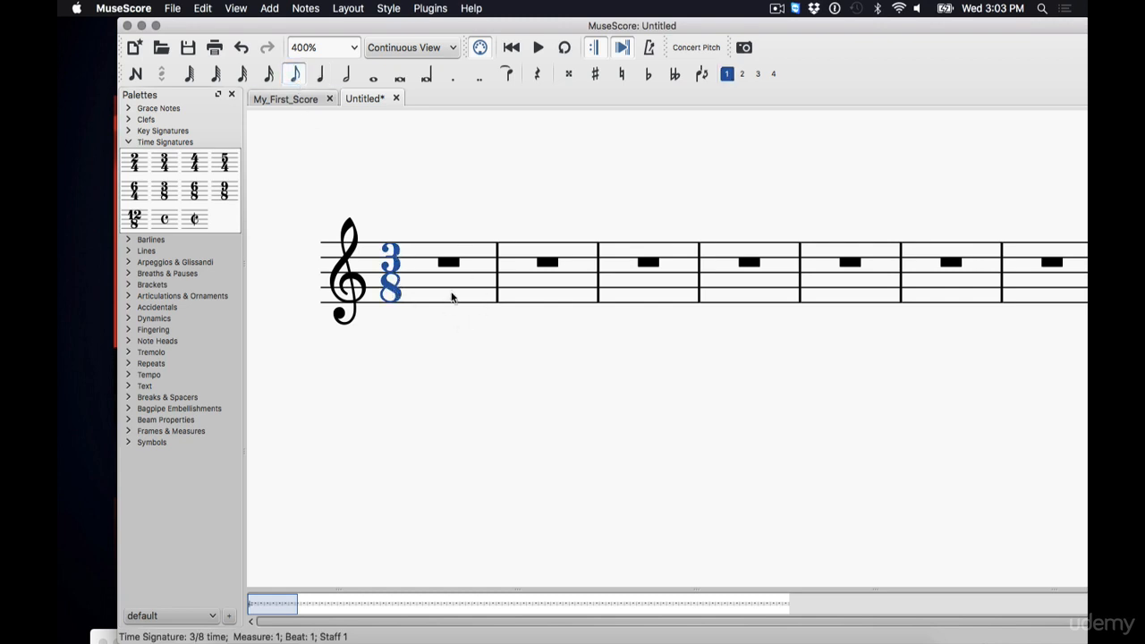
{"action": "left_click", "coordinate": [136, 77]}
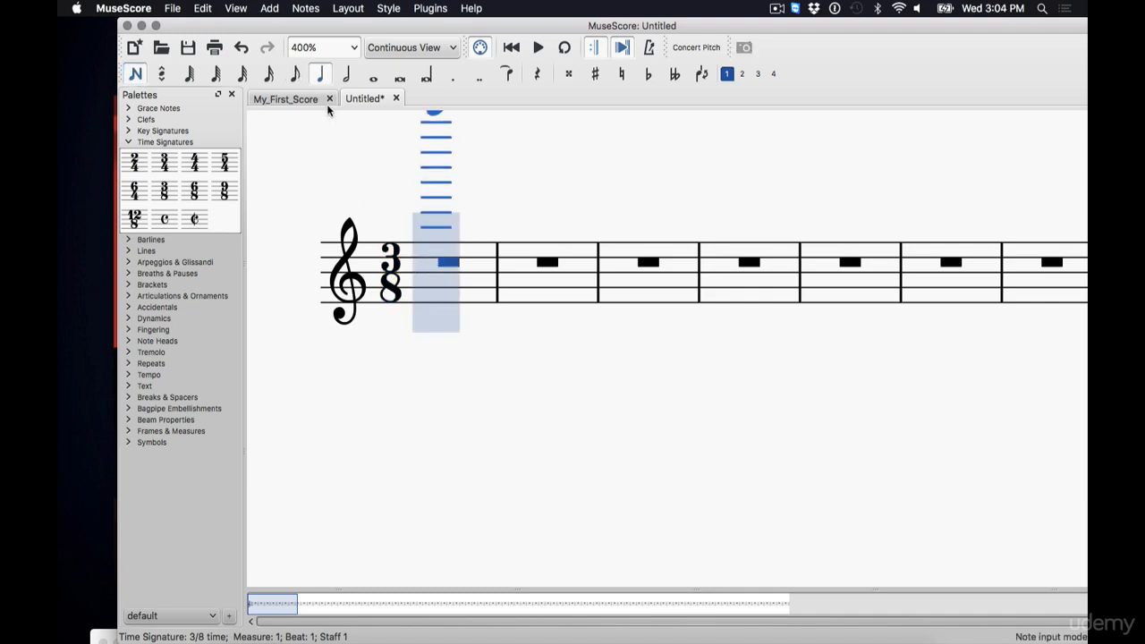
{"action": "left_click", "coordinate": [295, 74]}
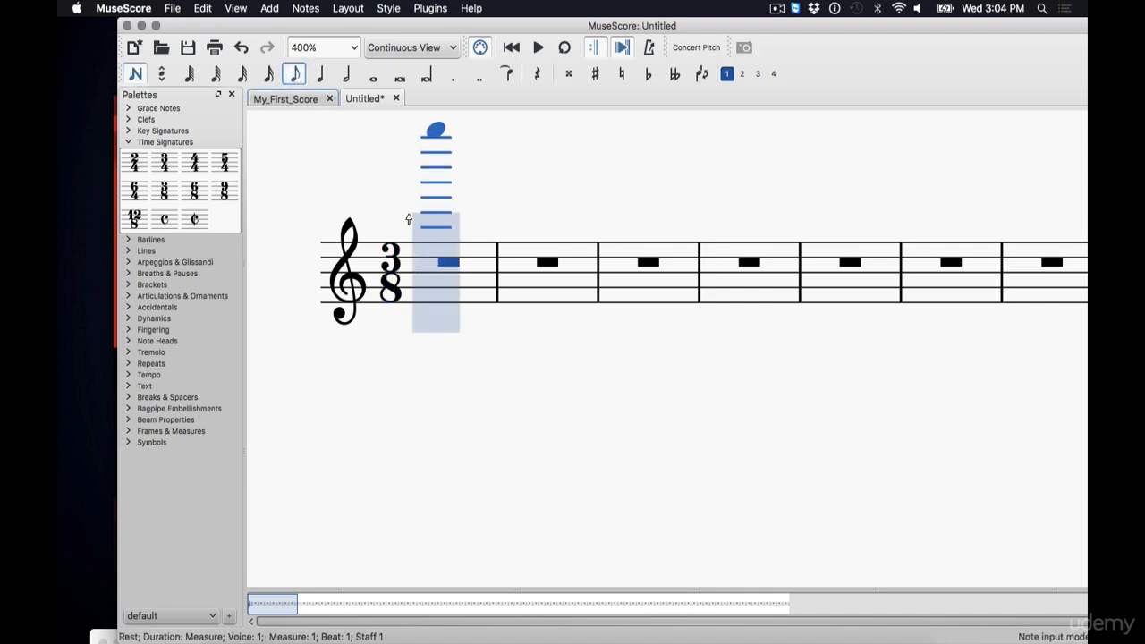
{"action": "left_click", "coordinate": [441, 275]}
{"action": "left_click", "coordinate": [476, 274]}
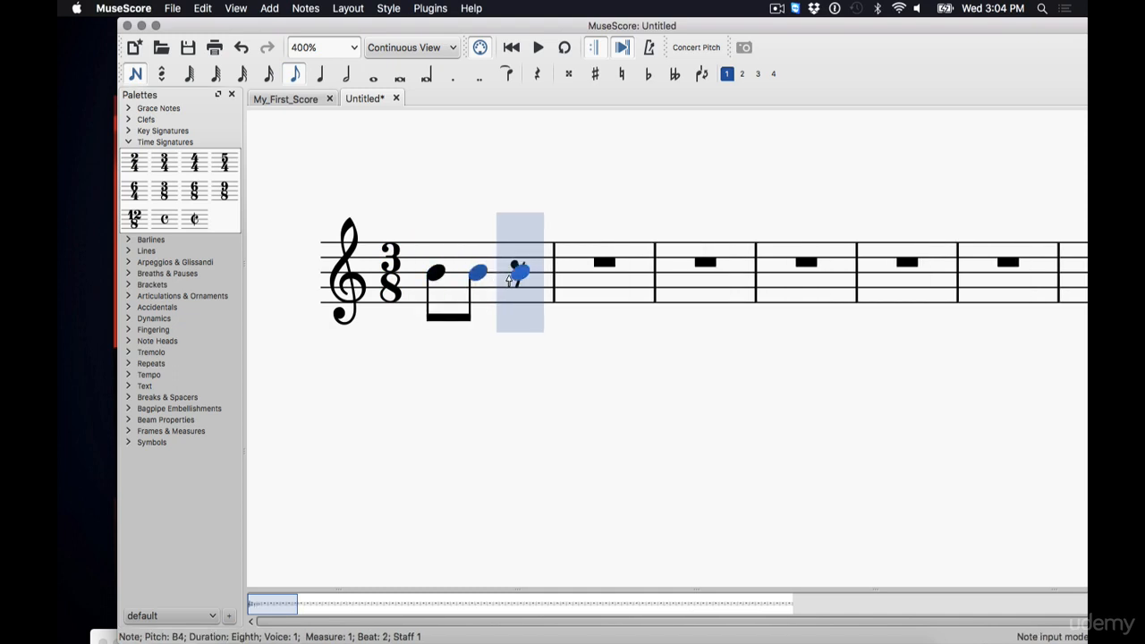
{"action": "left_click", "coordinate": [508, 280]}
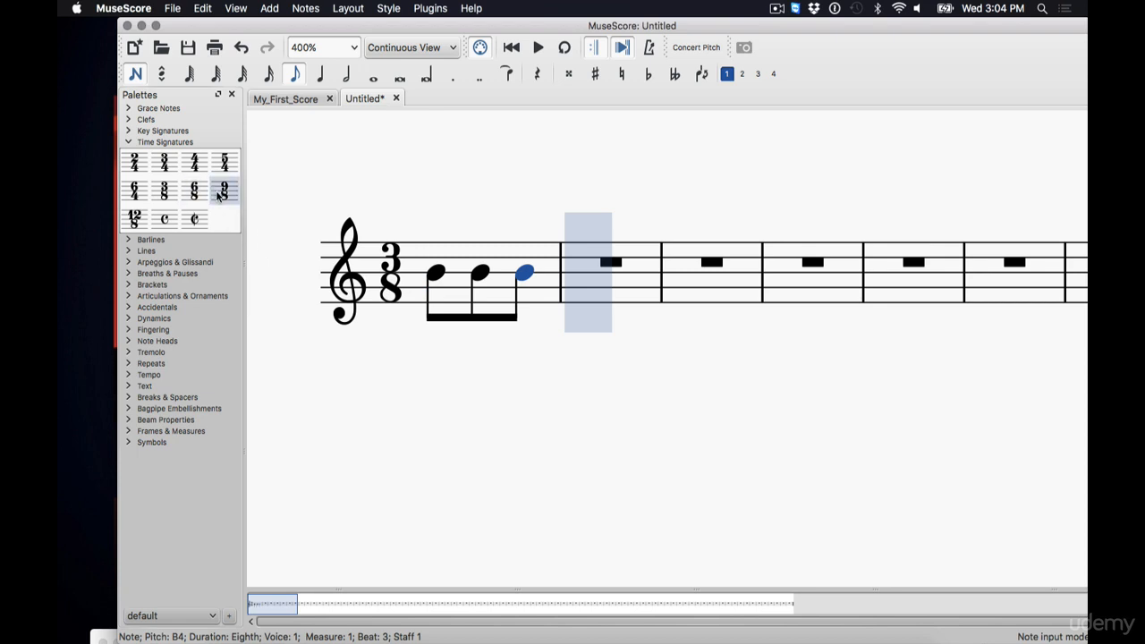
Apply a 9/8 time signature and enter six more eighth notes to fill the first measure
{"action": "left_click_drag", "start_coordinate": [221, 192], "coordinate": [394, 273]}
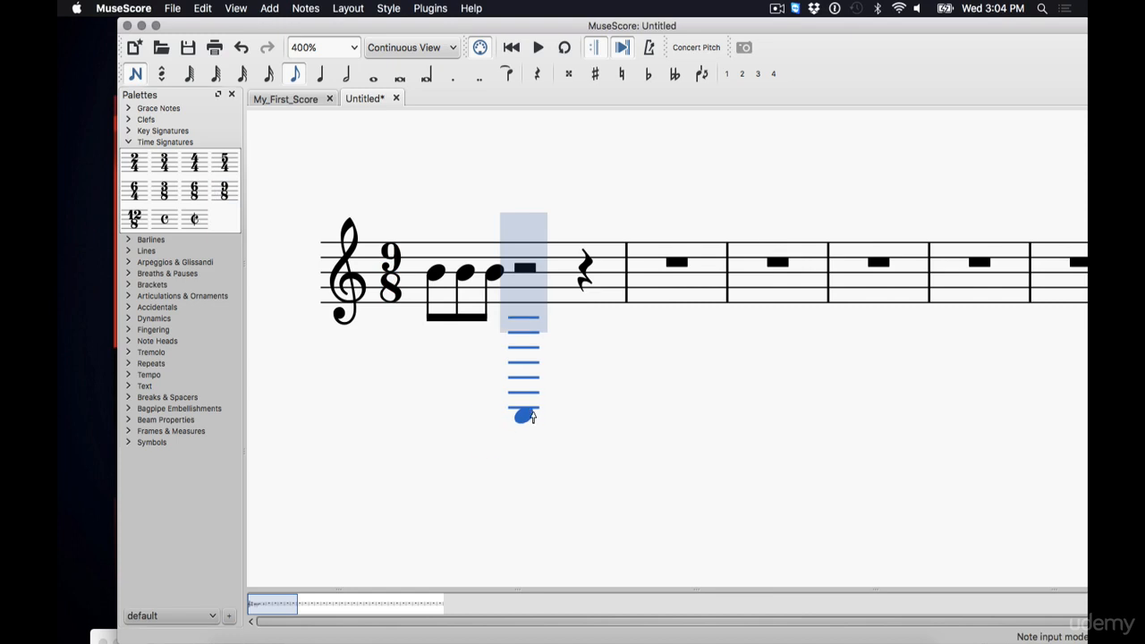
{"action": "left_click", "coordinate": [520, 272]}
{"action": "left_click", "coordinate": [556, 273]}
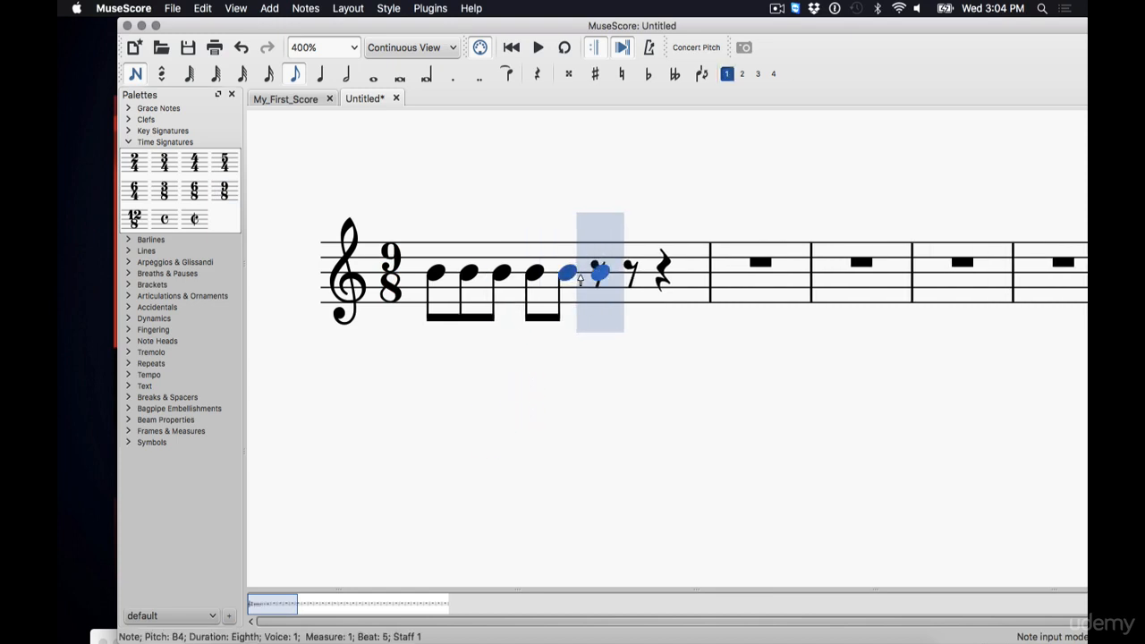
{"action": "left_click", "coordinate": [595, 273]}
{"action": "left_click", "coordinate": [631, 273]}
{"action": "left_click", "coordinate": [670, 267]}
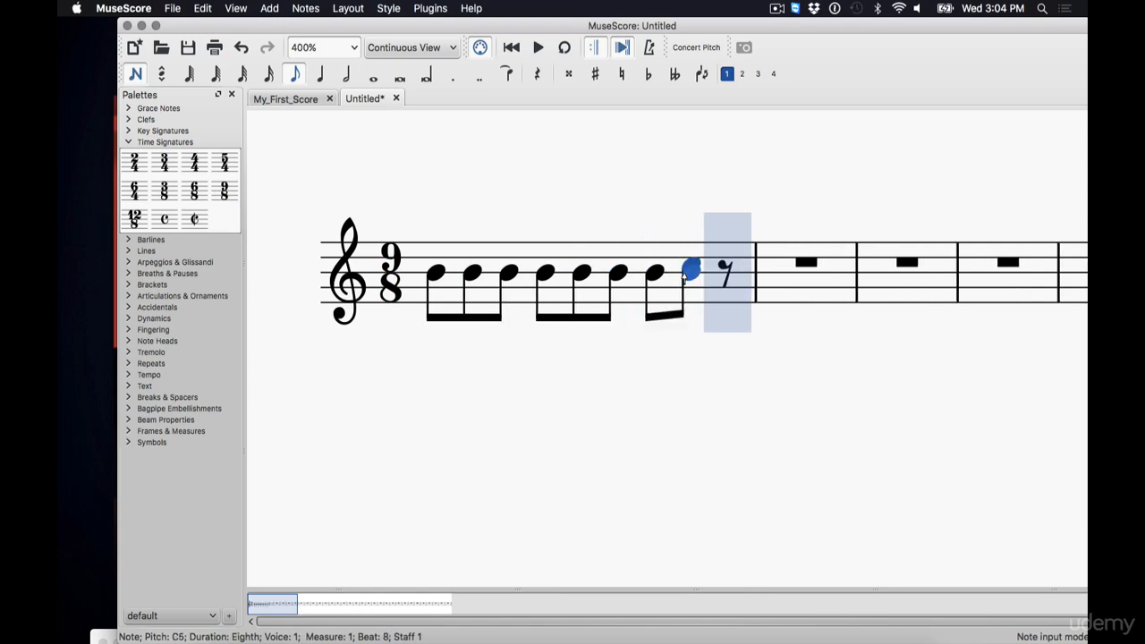
{"action": "left_click", "coordinate": [726, 265]}
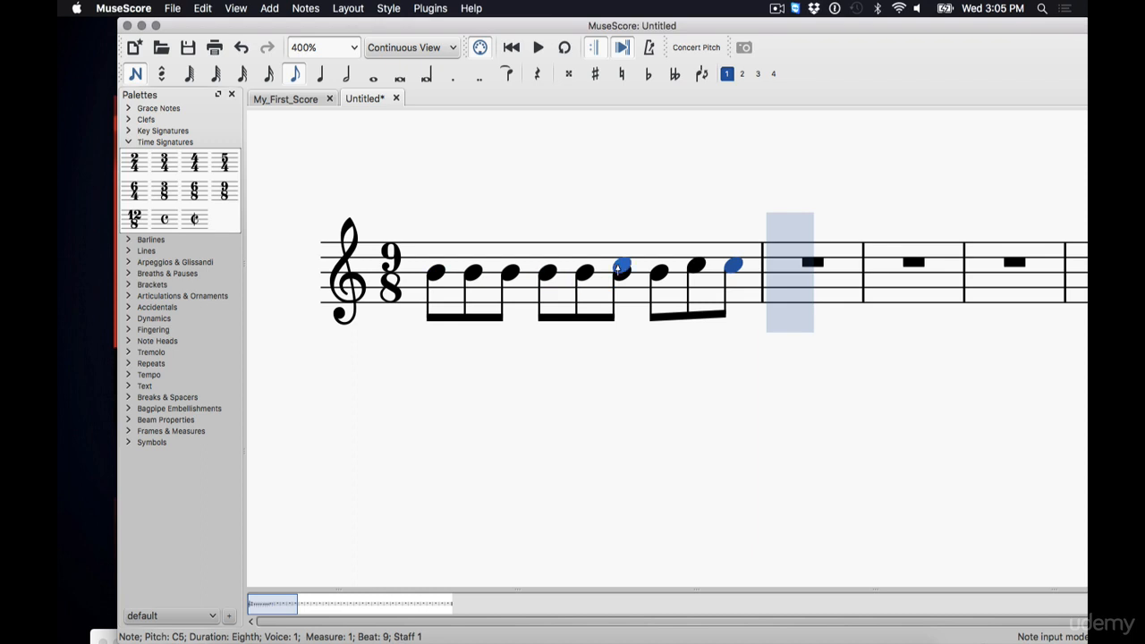
Leave note input and step through the eighth notes to examine their beaming groups
{"action": "left_click", "coordinate": [135, 74]}
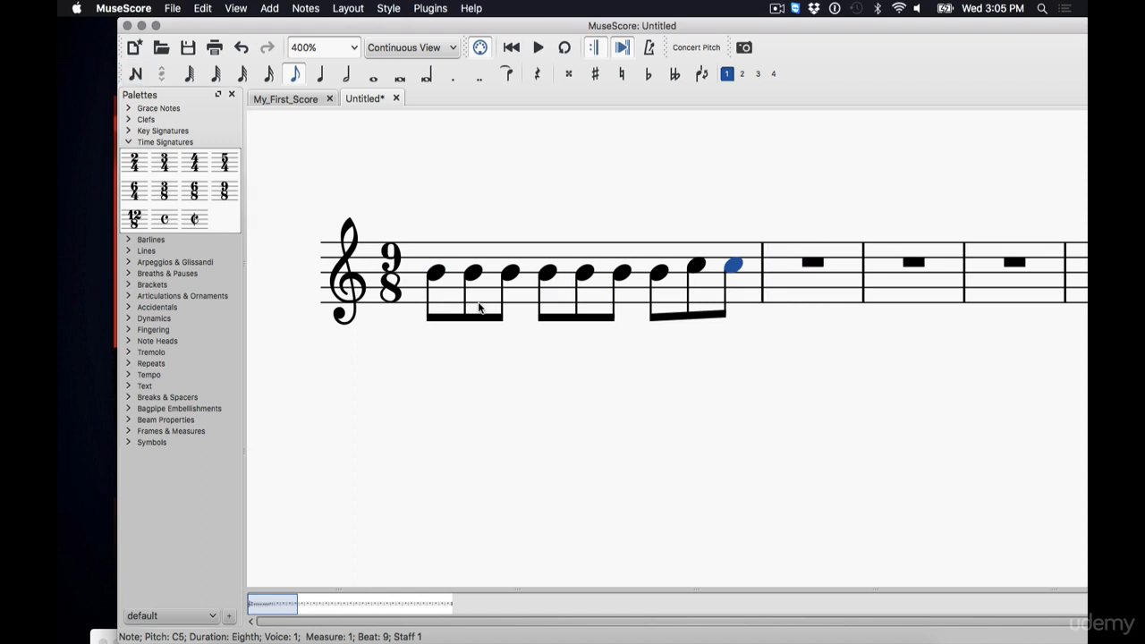
{"action": "left_click", "coordinate": [438, 275]}
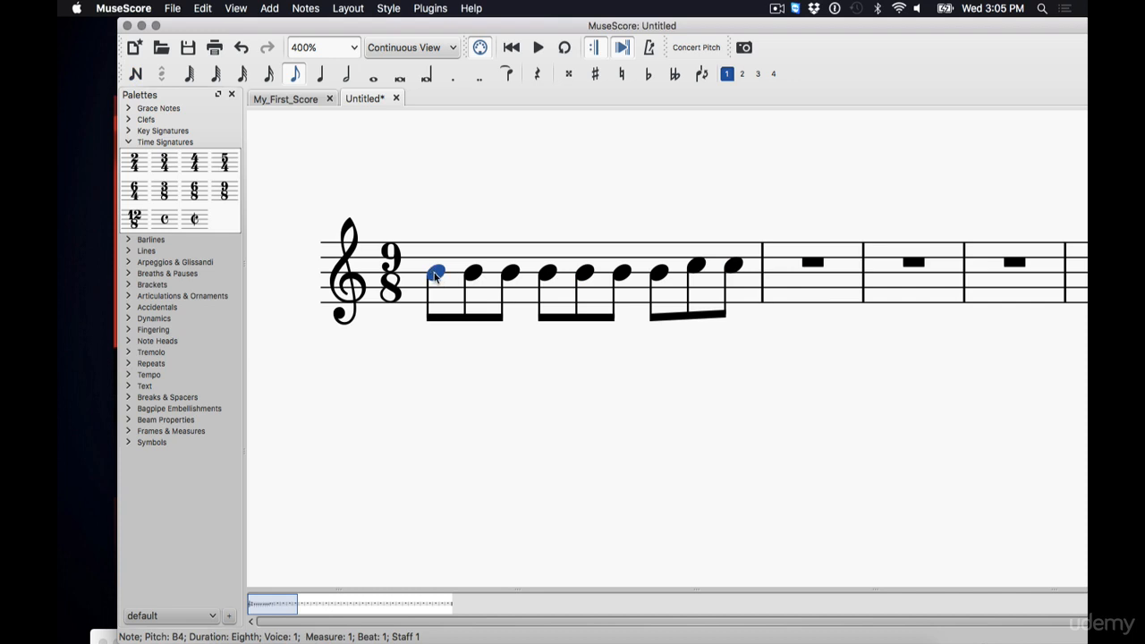
{"action": "key", "text": "Right"}
{"action": "key", "text": "Right"}
{"action": "key", "text": "Right"}
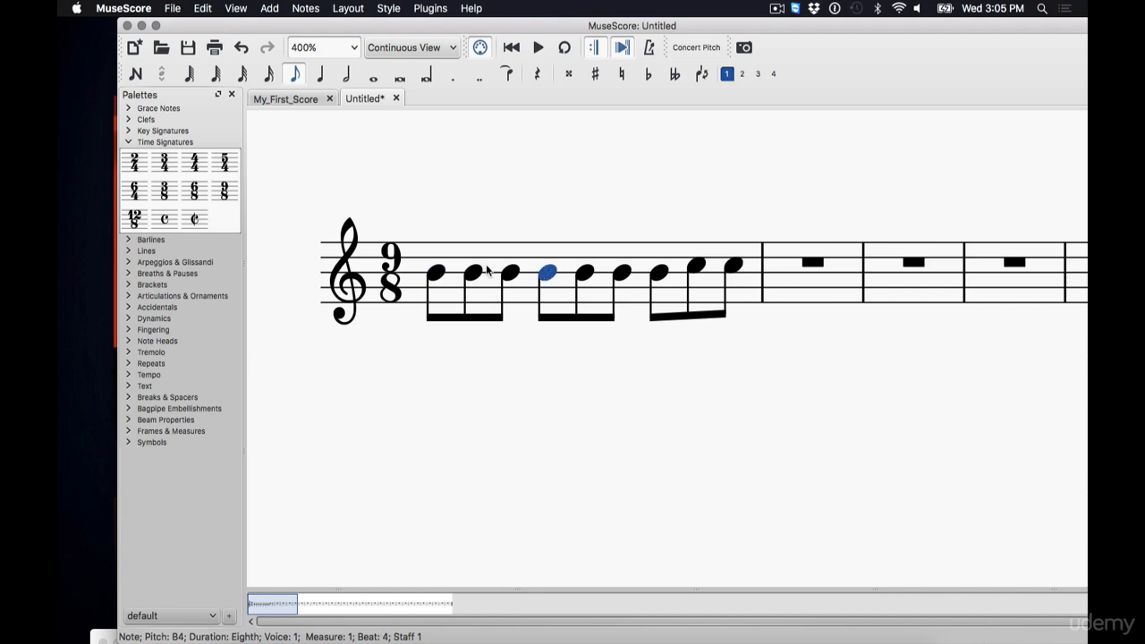
{"action": "left_click", "coordinate": [436, 274]}
{"action": "key", "text": "Right"}
{"action": "key", "text": "Right"}
{"action": "key", "text": "Right"}
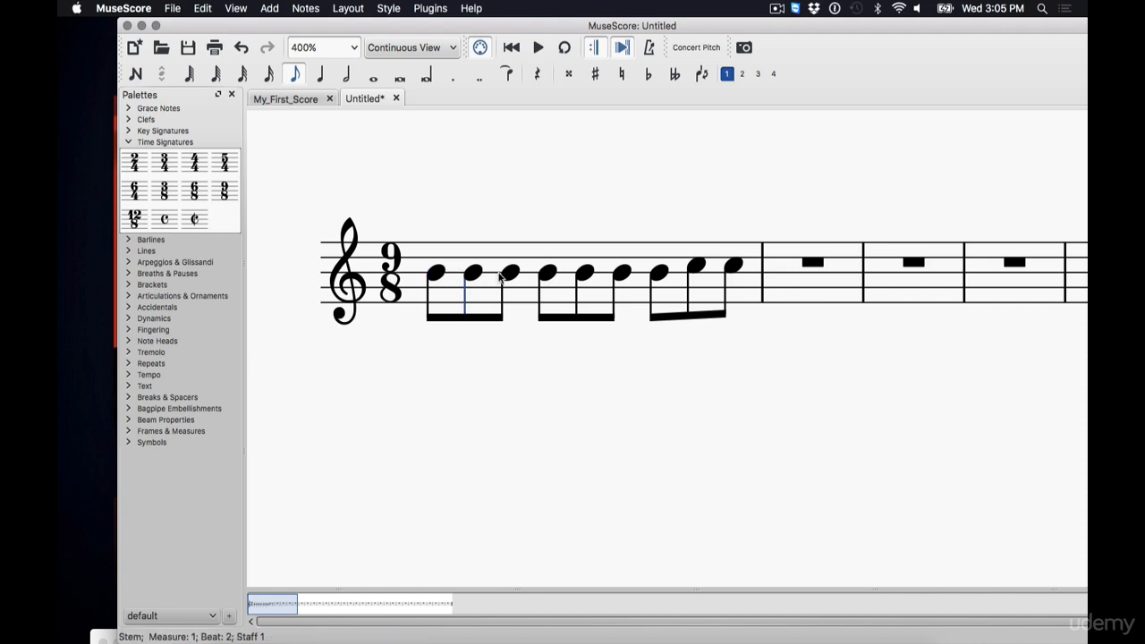
{"action": "left_click", "coordinate": [605, 275]}
{"action": "left_click", "coordinate": [620, 273]}
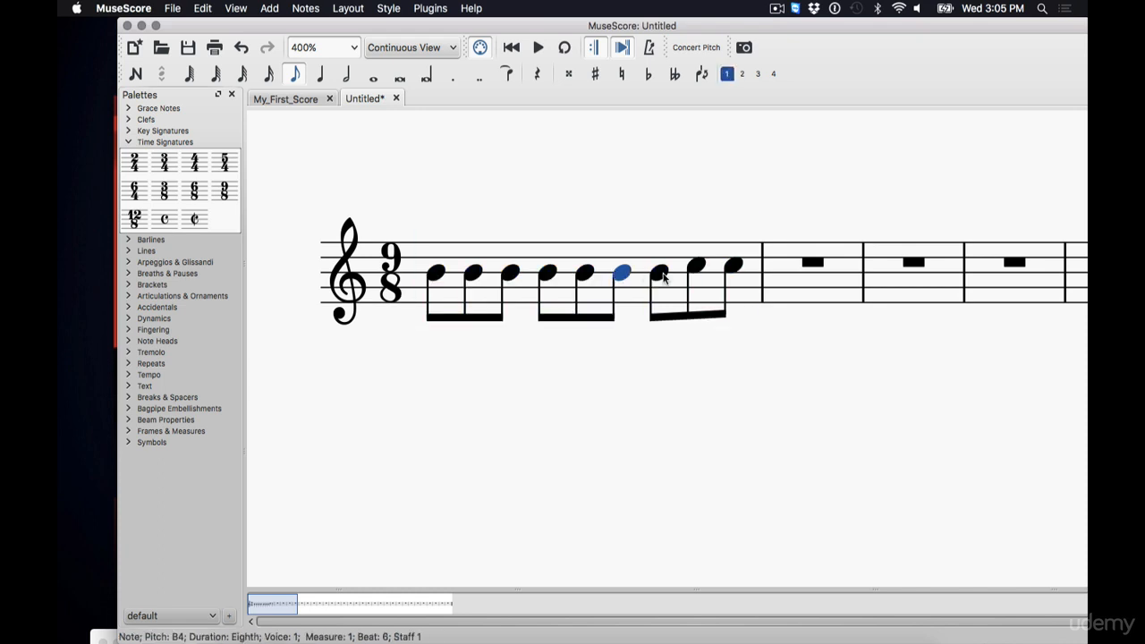
{"action": "left_click", "coordinate": [664, 274]}
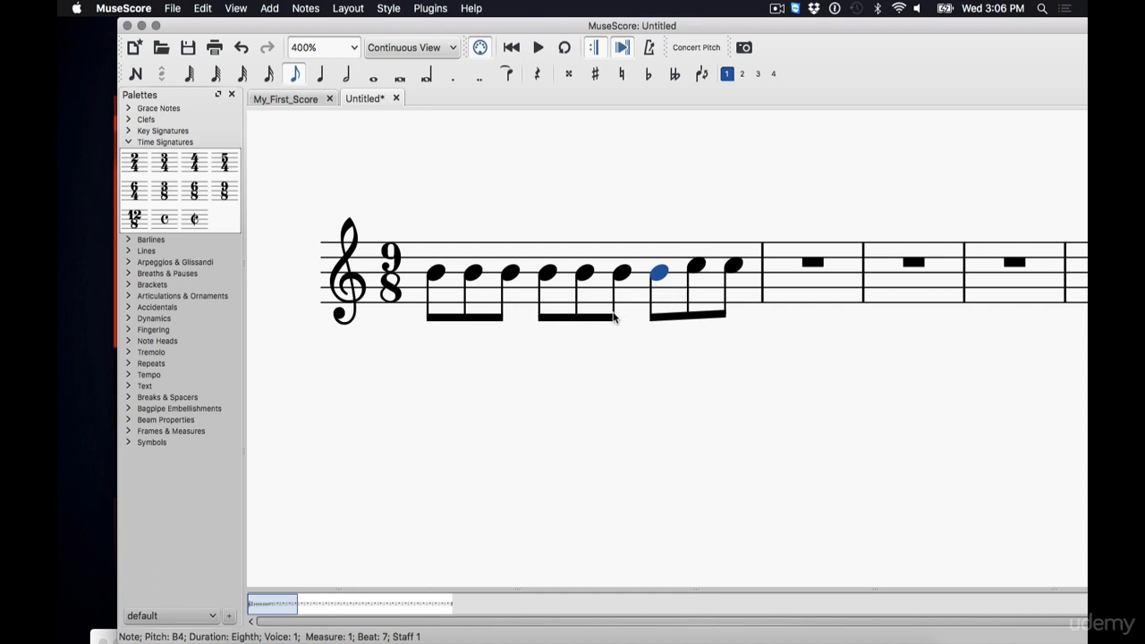
Change the time signature to 6/4
{"action": "left_click", "coordinate": [134, 190]}
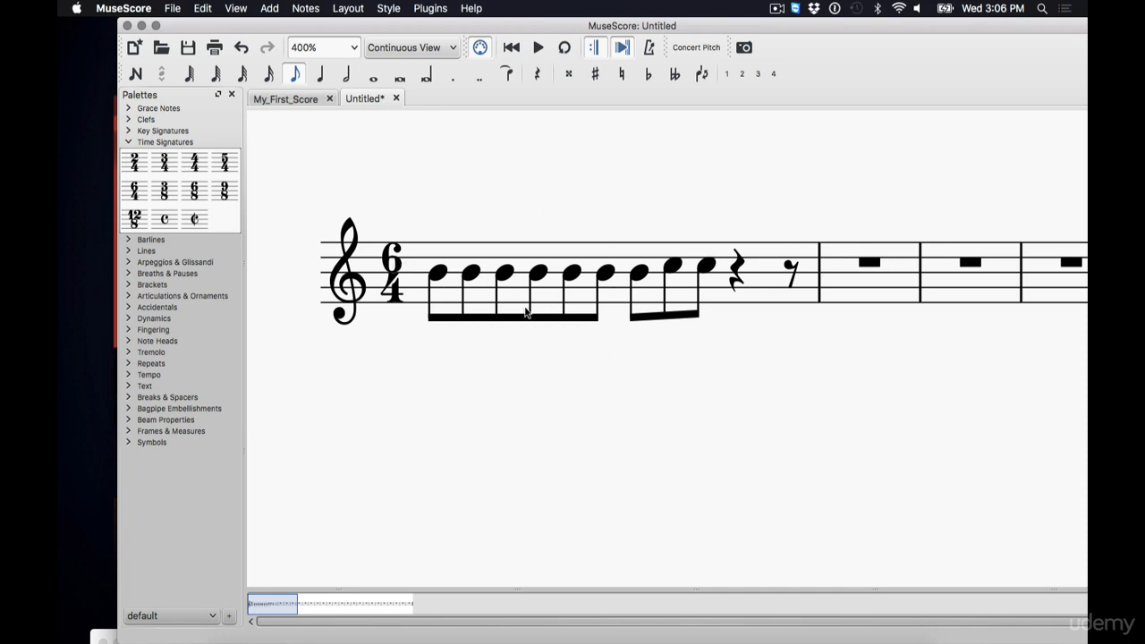
{"action": "left_click", "coordinate": [435, 273]}
{"action": "key", "text": "Right"}
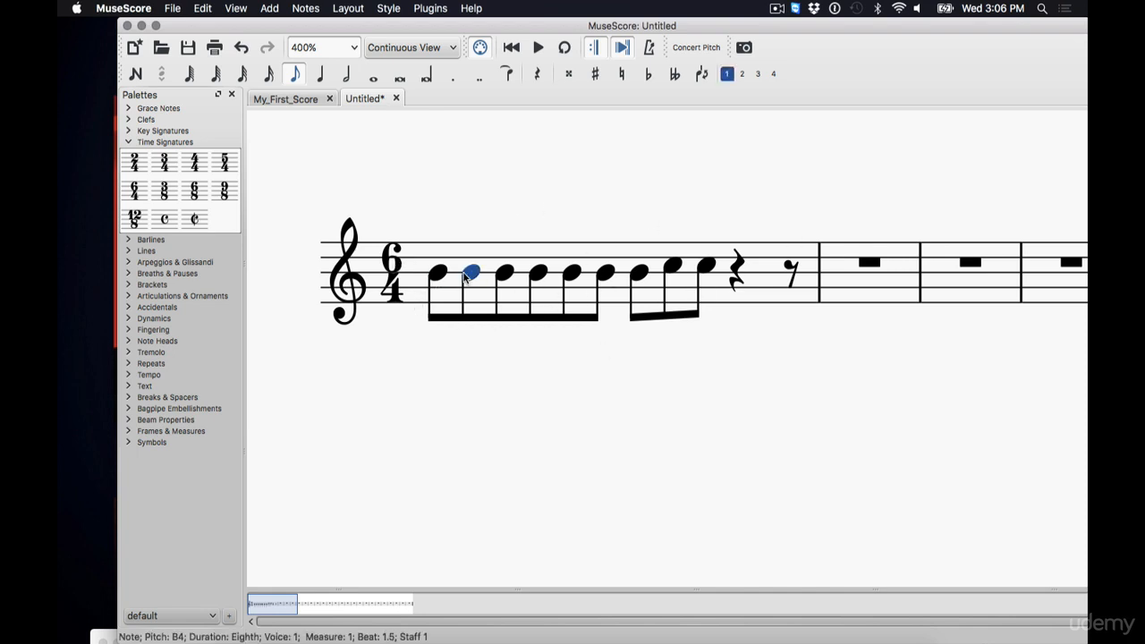
{"action": "key", "text": "Left"}
Select the eighth notes one by one to examine how they are beamed in 6/4
{"action": "left_click", "coordinate": [467, 277]}
{"action": "left_click", "coordinate": [439, 276]}
{"action": "left_click", "coordinate": [466, 278]}
{"action": "left_click", "coordinate": [505, 275]}
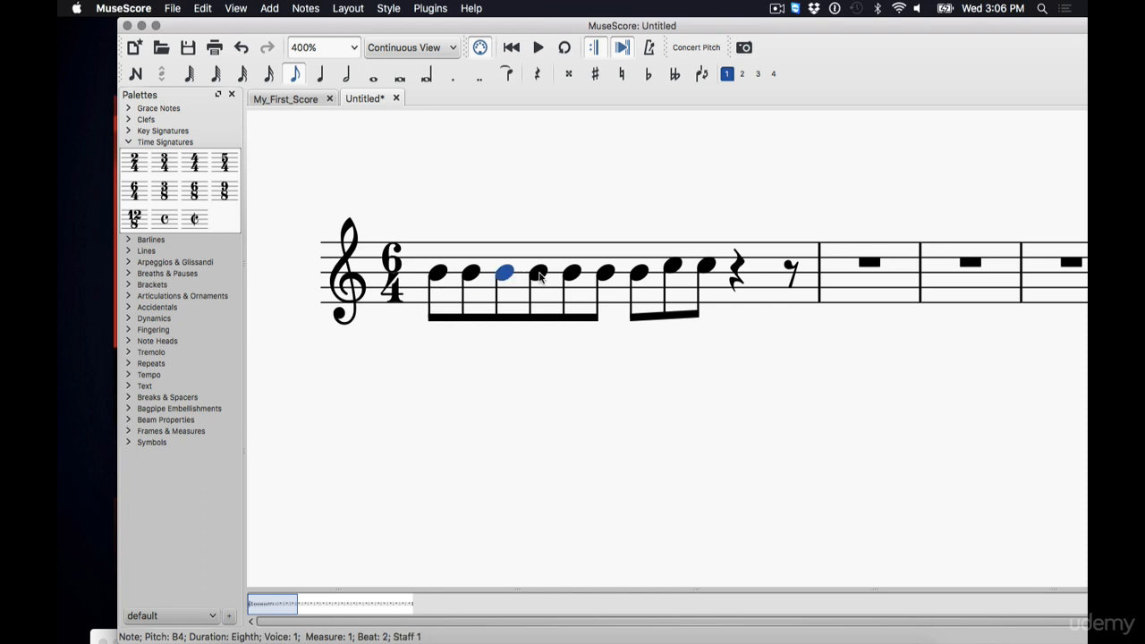
{"action": "left_click", "coordinate": [539, 276]}
{"action": "left_click", "coordinate": [507, 277]}
{"action": "left_click", "coordinate": [573, 275]}
{"action": "left_click", "coordinate": [606, 276]}
{"action": "left_click", "coordinate": [572, 276]}
{"action": "left_click", "coordinate": [640, 273]}
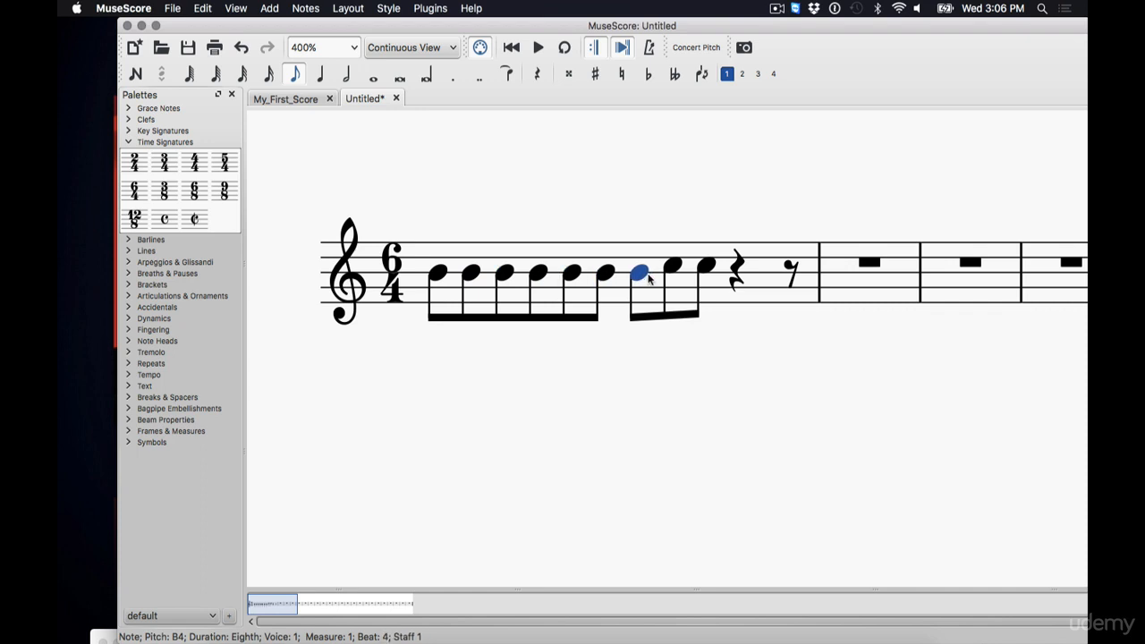
Select the last eighth notes, the trailing quarter and eighth rests, and the 6/4 time signature to examine the measure's beats
{"action": "left_click", "coordinate": [673, 268]}
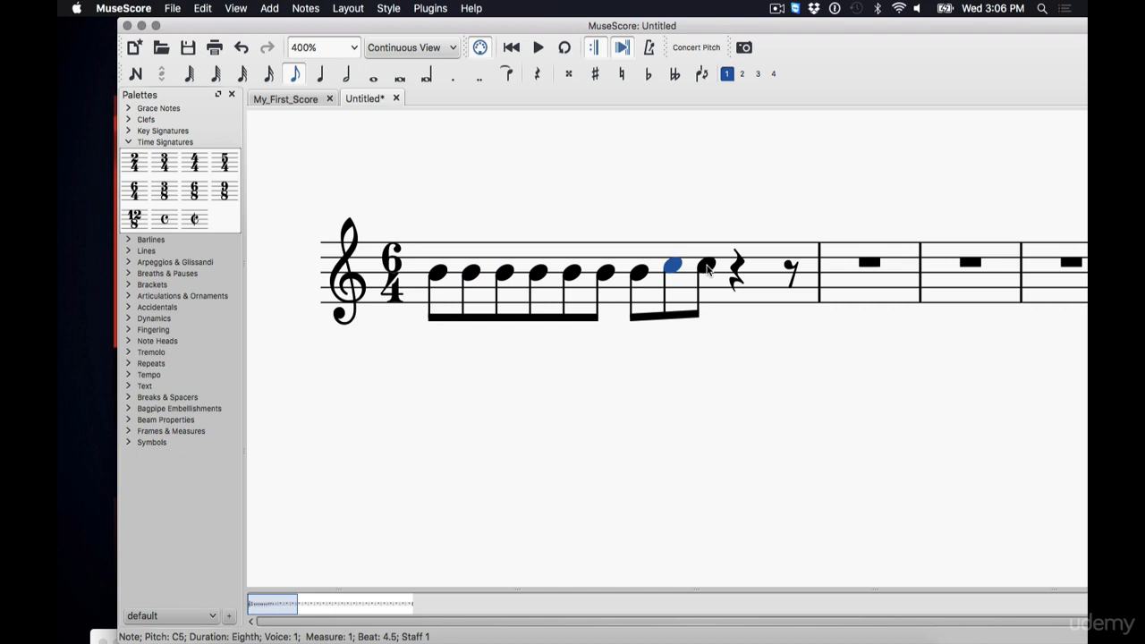
{"action": "left_click", "coordinate": [707, 269]}
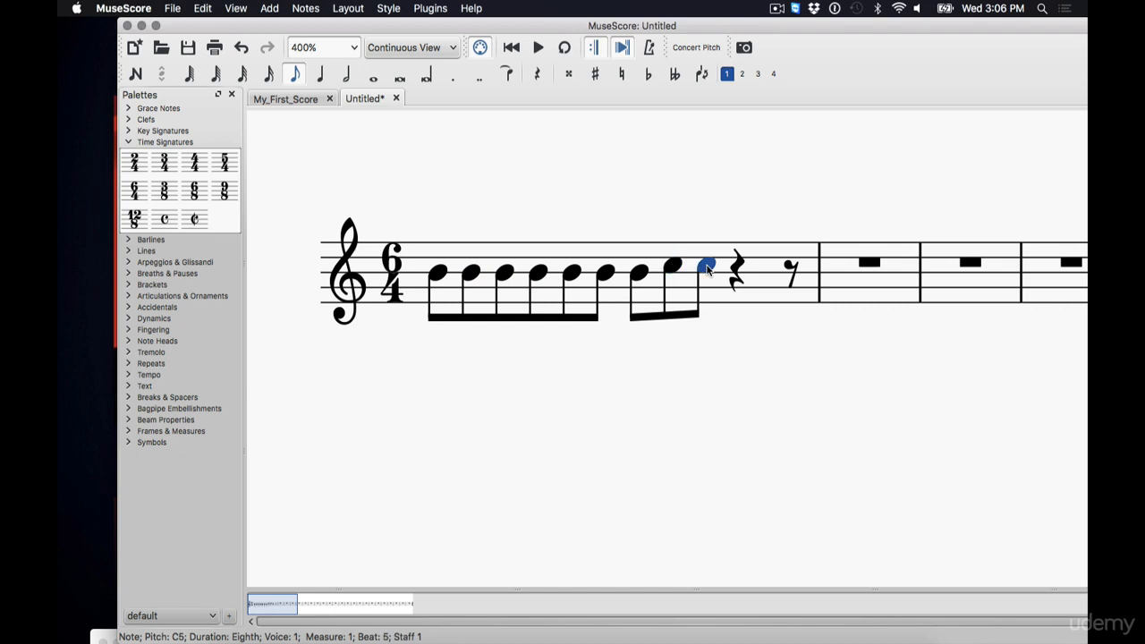
{"action": "left_click", "coordinate": [792, 274]}
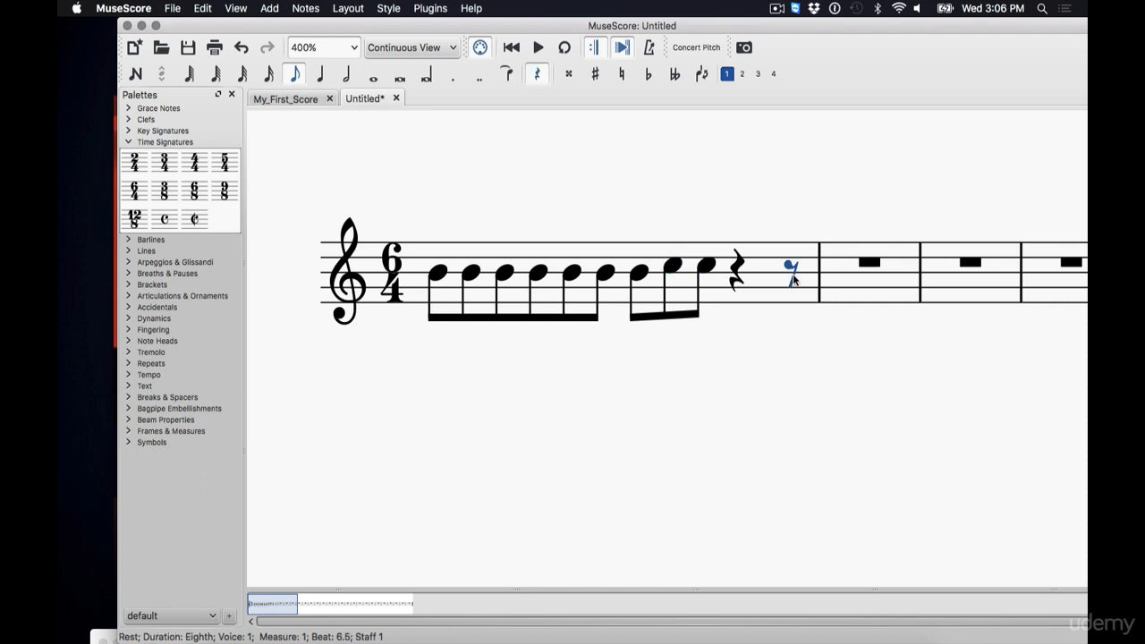
{"action": "left_click", "coordinate": [705, 270]}
{"action": "left_click", "coordinate": [794, 274]}
{"action": "left_click", "coordinate": [707, 267]}
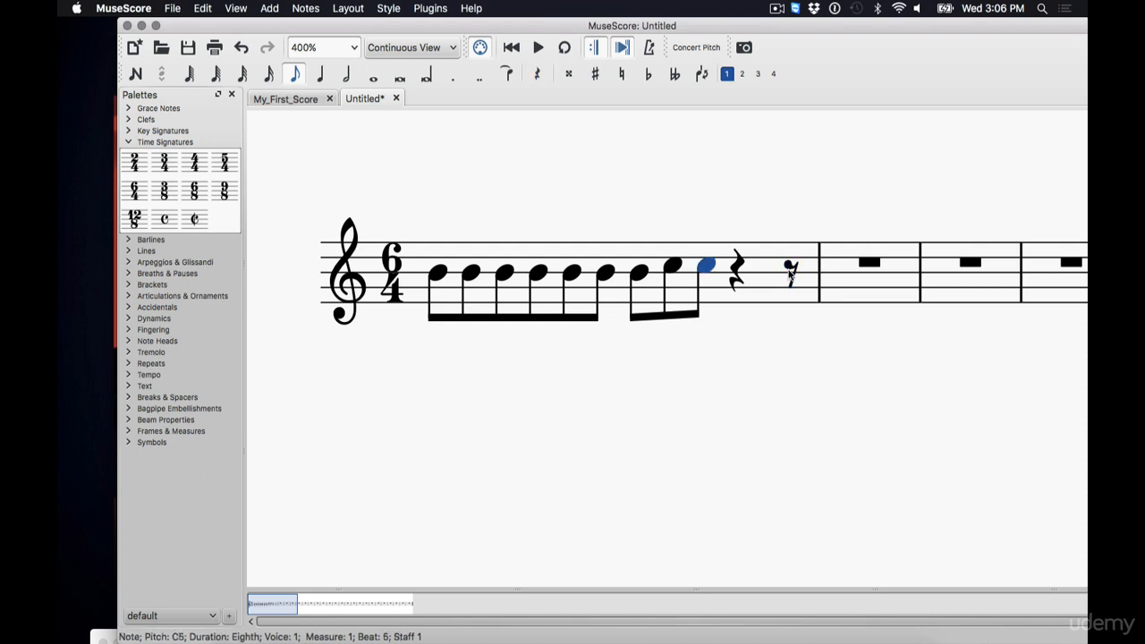
{"action": "left_click", "coordinate": [793, 274]}
{"action": "left_click", "coordinate": [738, 271]}
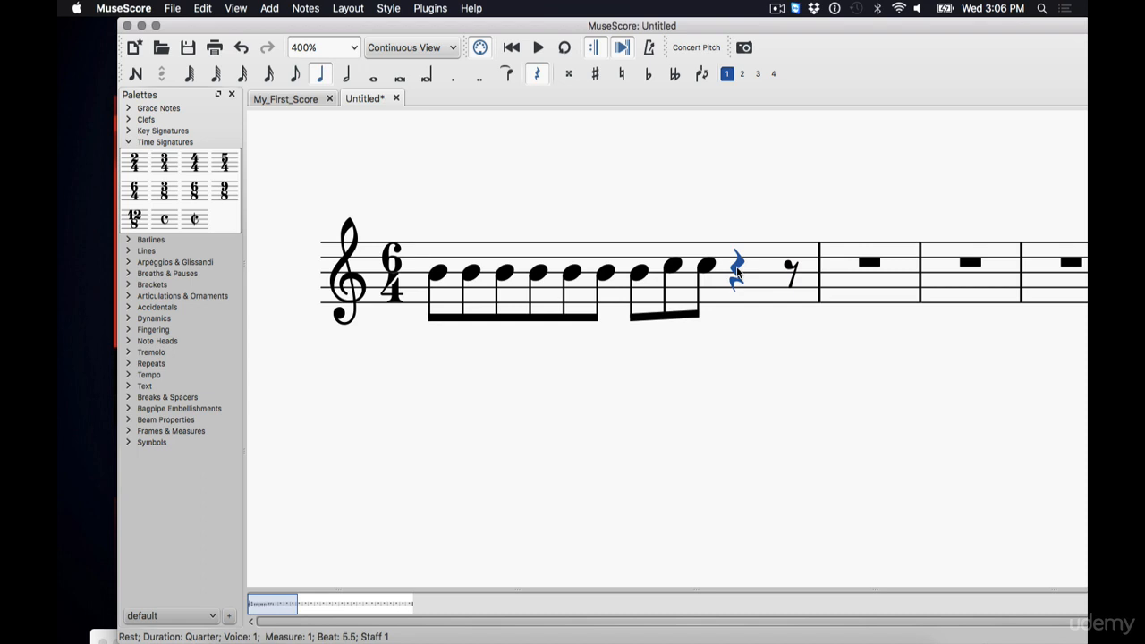
{"action": "left_click", "coordinate": [396, 257]}
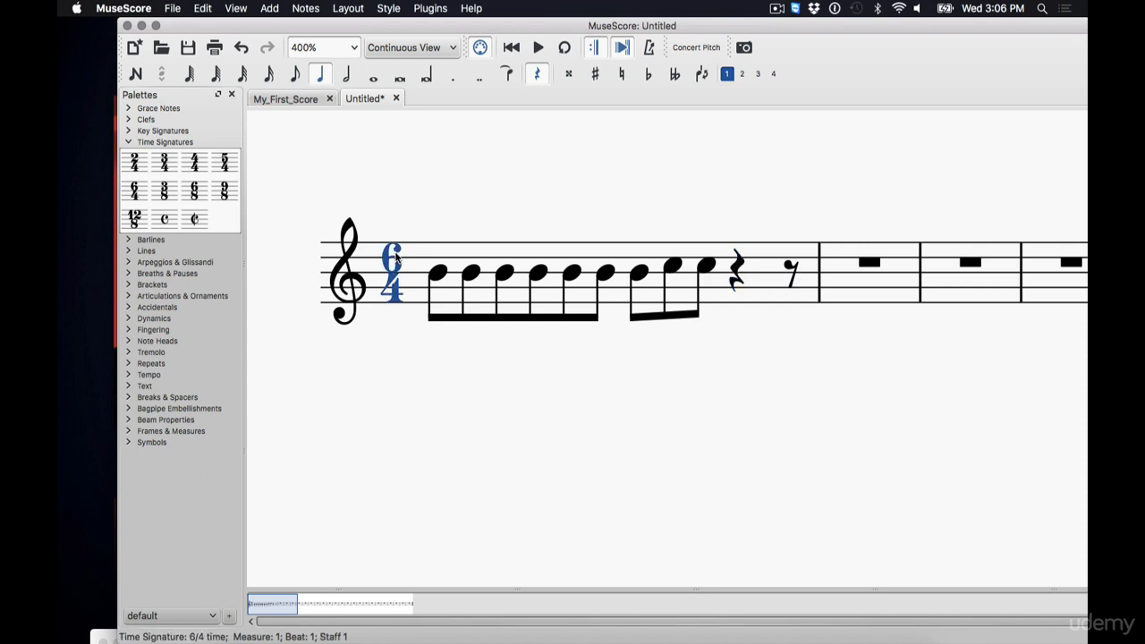